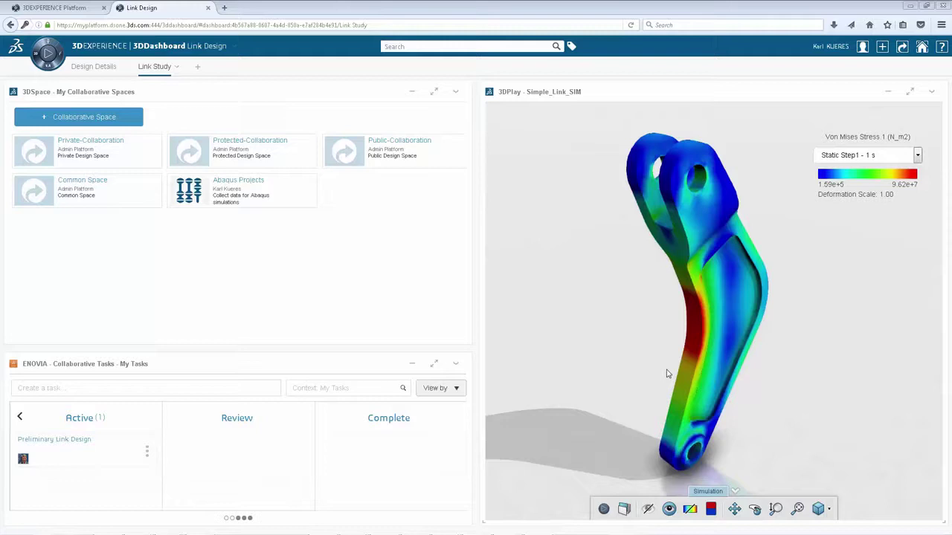
Step: Launch Simulation Finder from the compass's Social and Collaborative apps to open Simple_Link_SIM A.1
drag(615, 337, 573, 352)
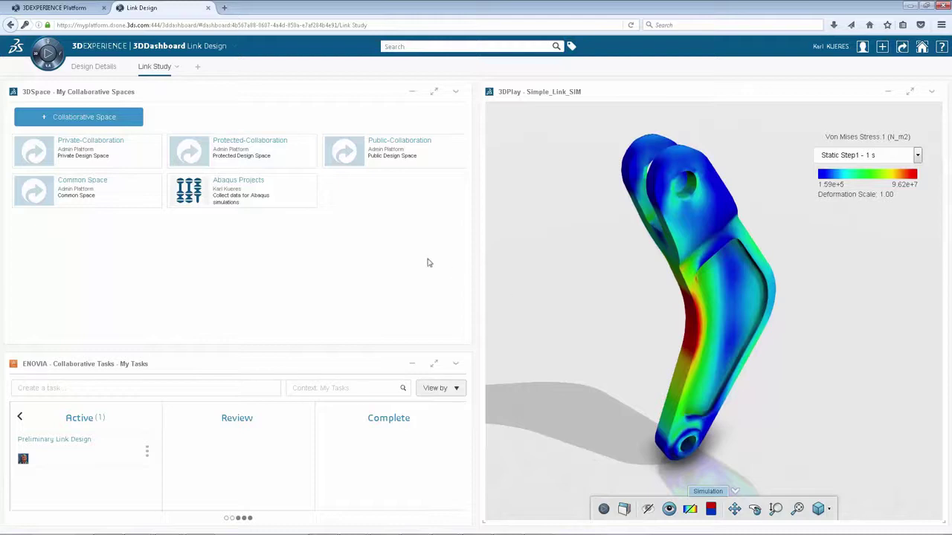
click(48, 54)
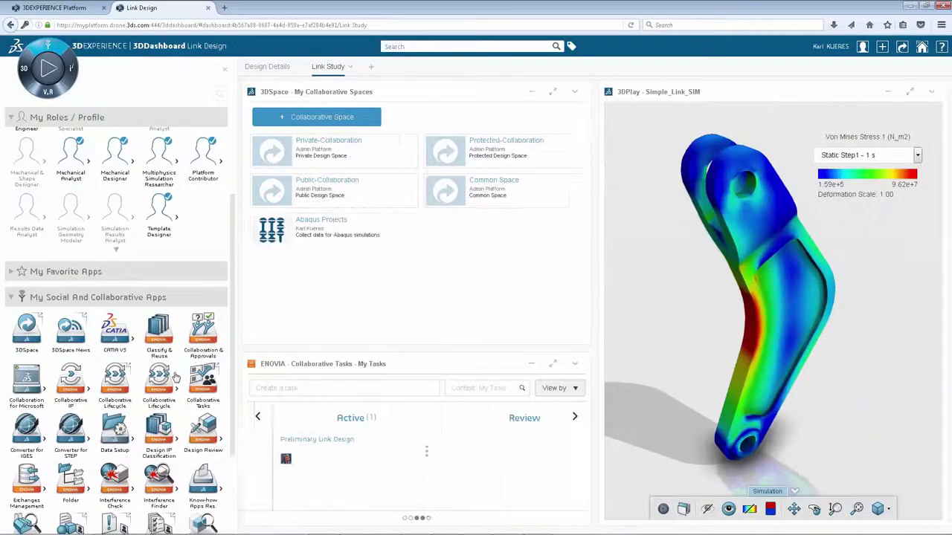
scroll(177, 364, down, 2)
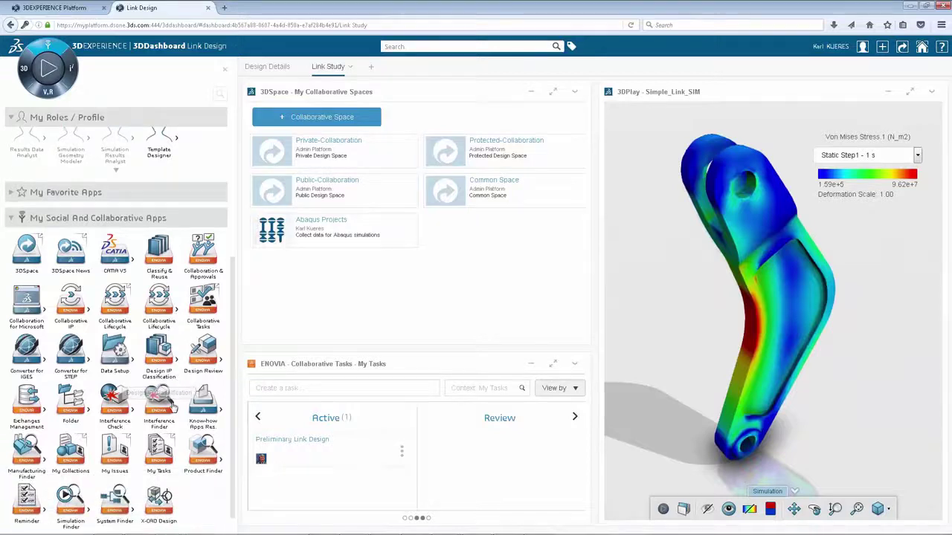
click(71, 499)
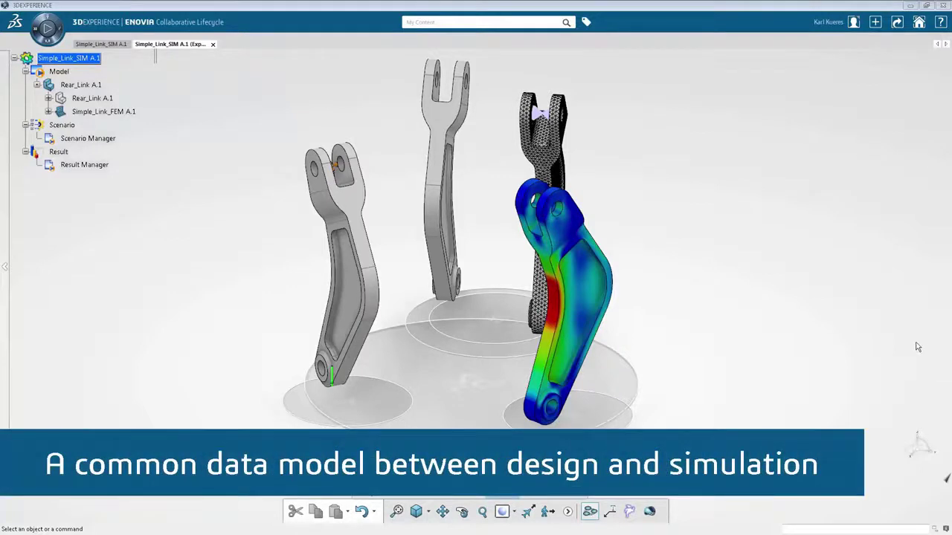
Step: Open Rear_Link A.1 from the specification tree in CATIA Part Design
click(652, 374)
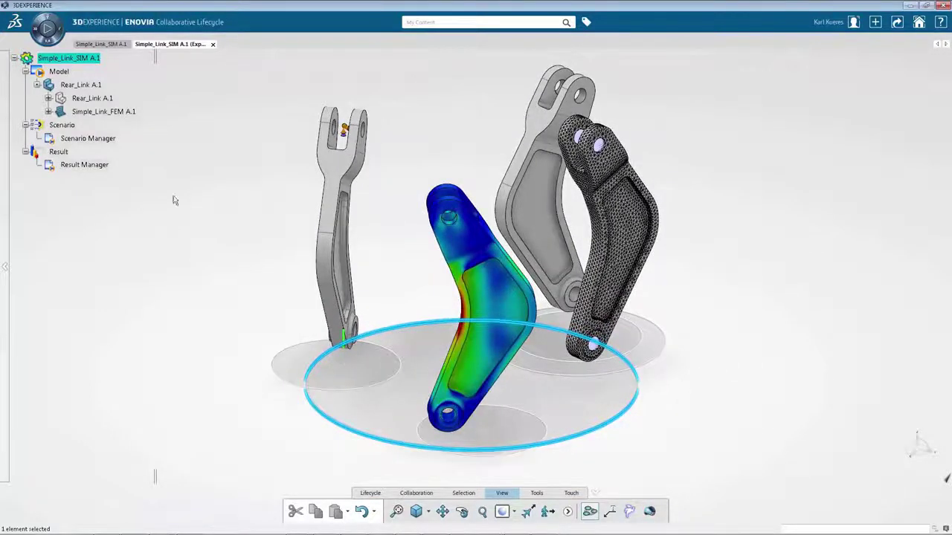
click(80, 84)
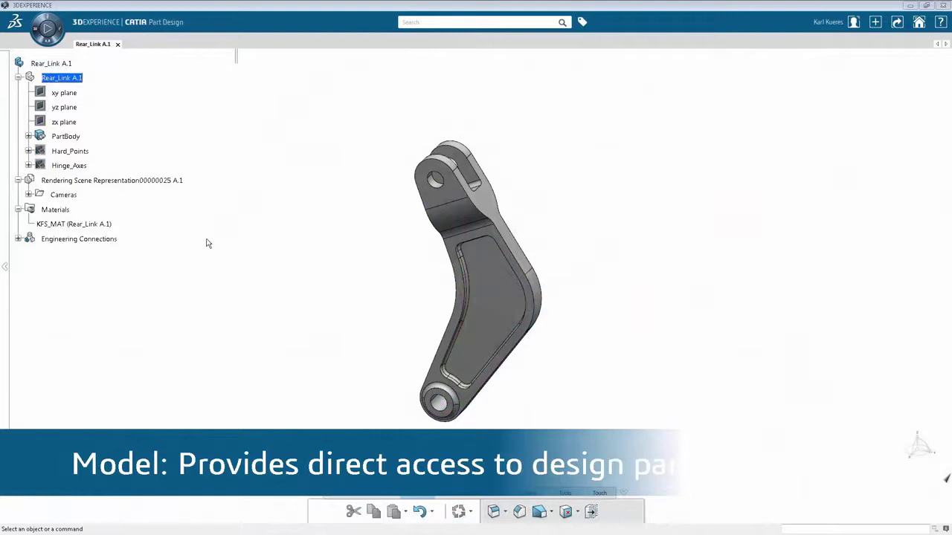
Step: Preview Pocket.3 at 2mm and 1mm depths, then confirm it at 3mm
click(29, 137)
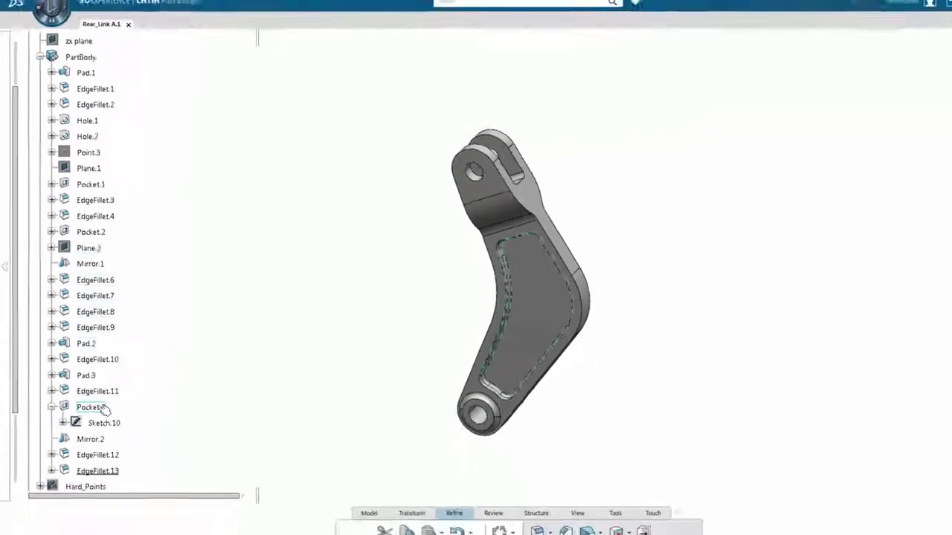
double_click(90, 408)
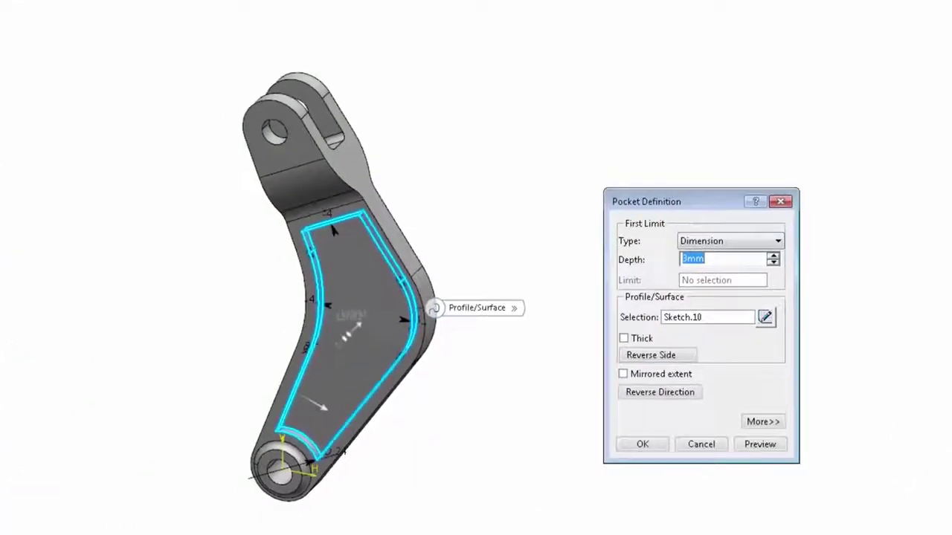
click(778, 262)
click(777, 262)
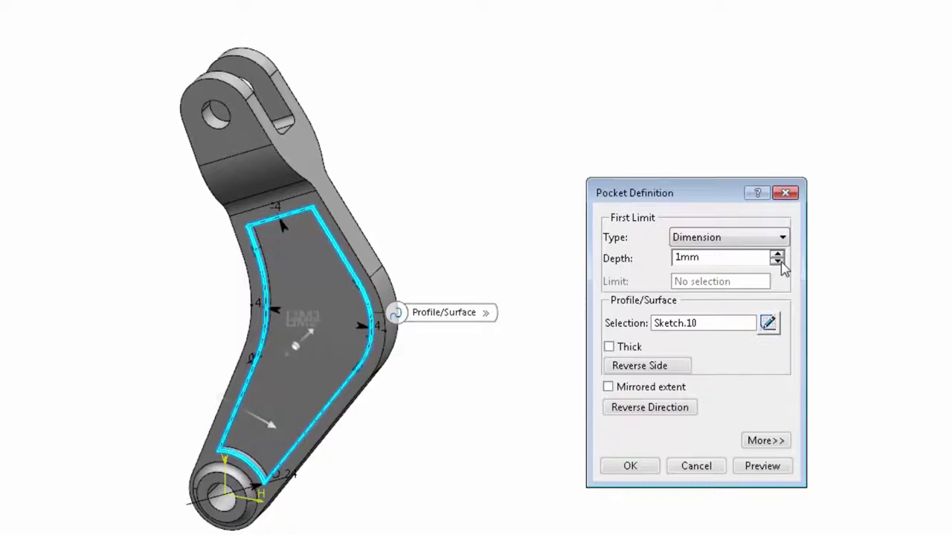
click(778, 255)
click(778, 255)
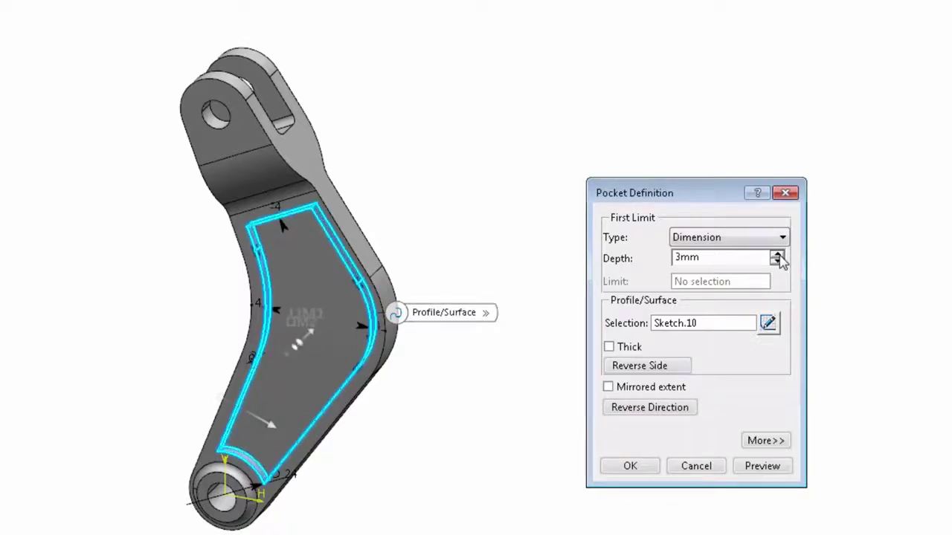
click(631, 466)
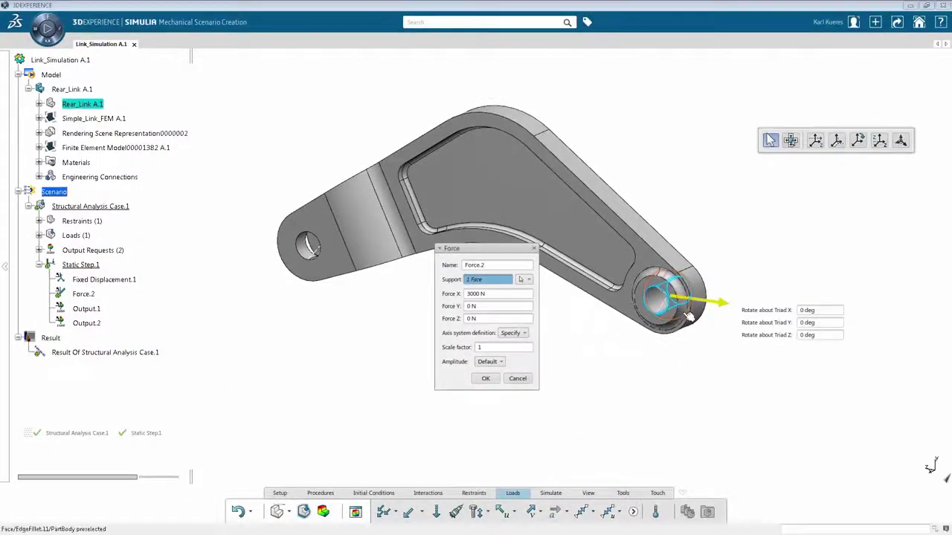
Step: Tilt Force.2's direction about 13.7 degrees with the triad's rotation handle
drag(686, 312, 683, 336)
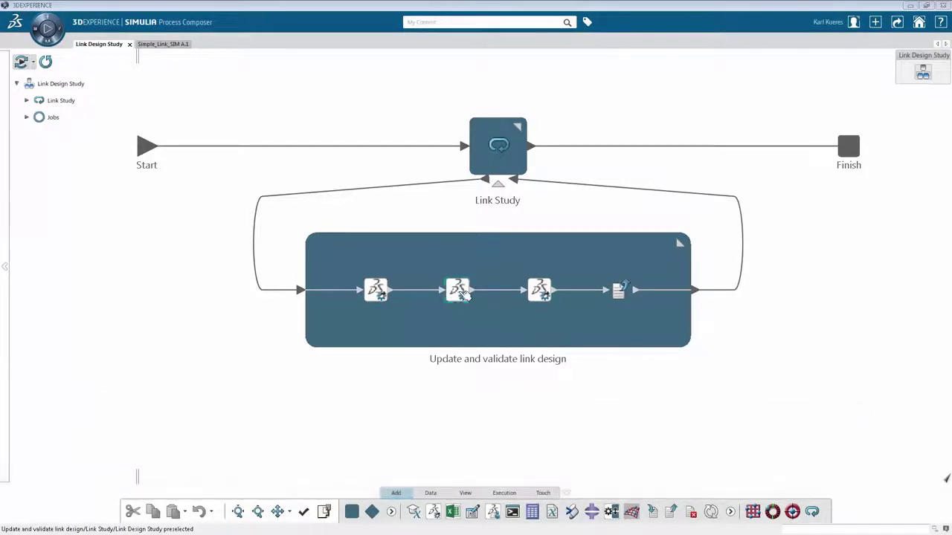
Step: Inspect the Run Sim activity's Pre-Execute mapping down to DOE_Rear_Link A.1's PartBody
click(459, 291)
double_click(458, 291)
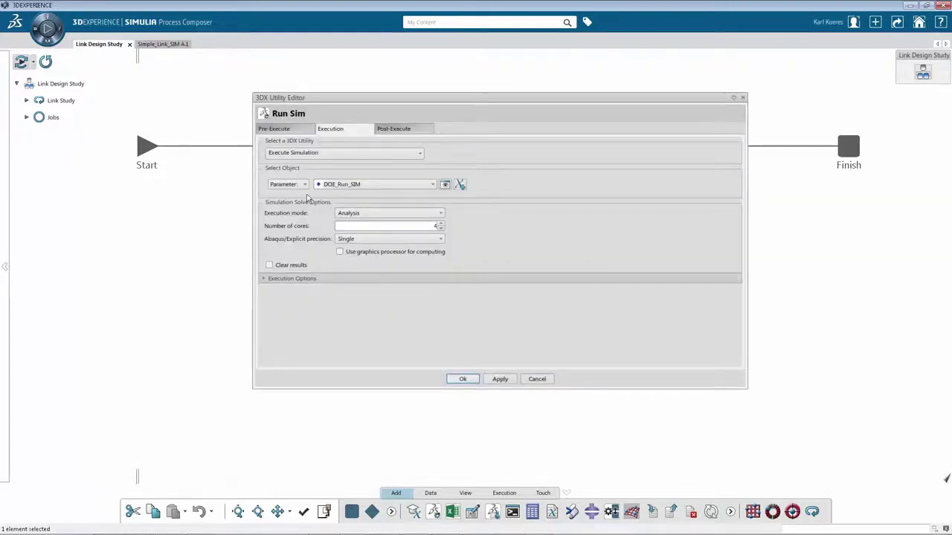
click(273, 128)
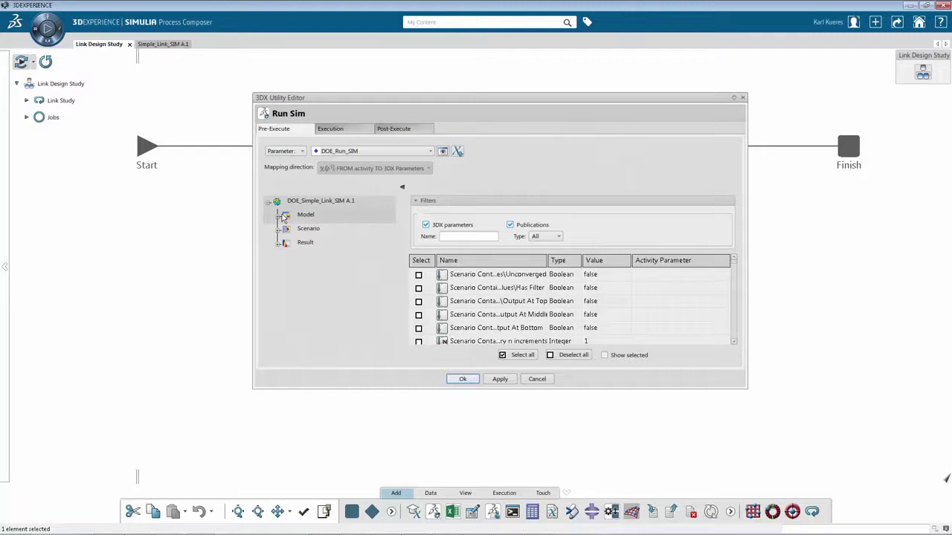
click(278, 215)
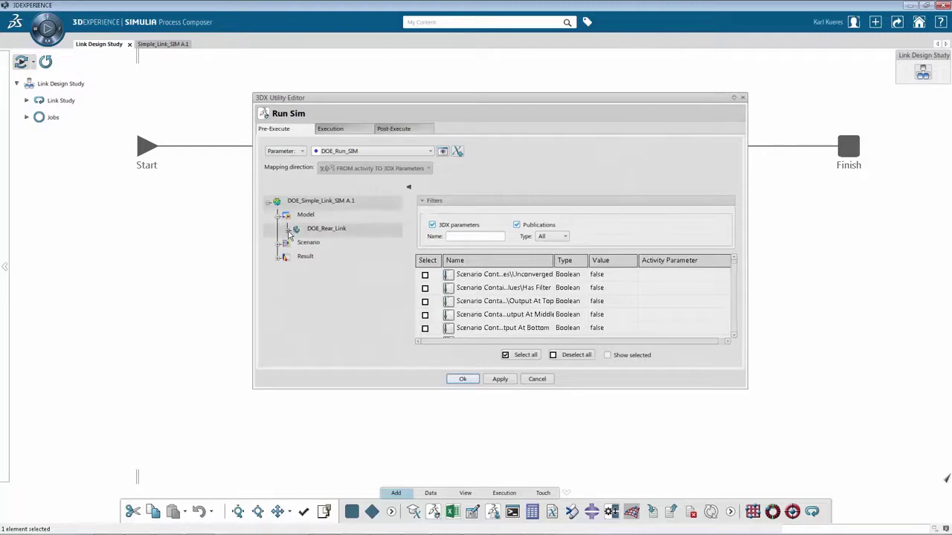
click(288, 228)
click(297, 243)
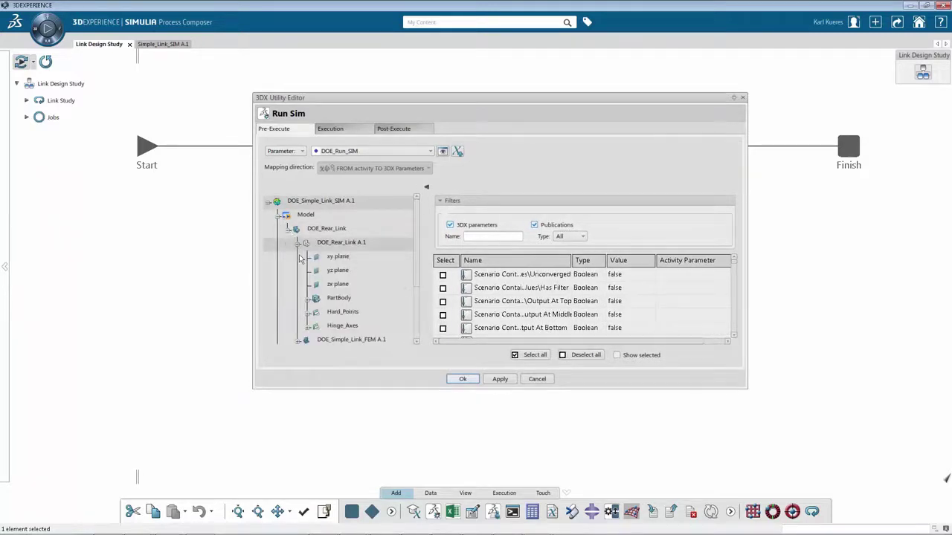
click(307, 298)
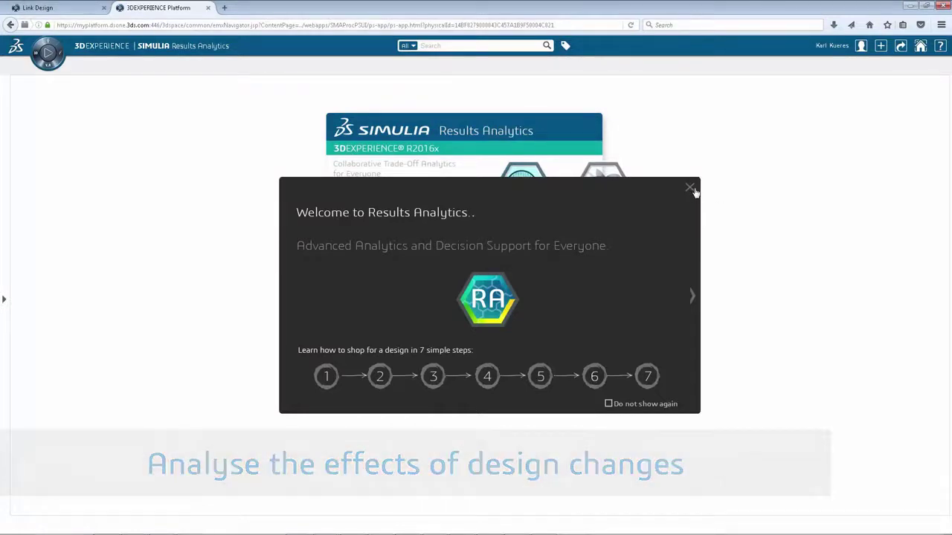
Step: Dismiss the Welcome to Results Analytics introduction
click(691, 190)
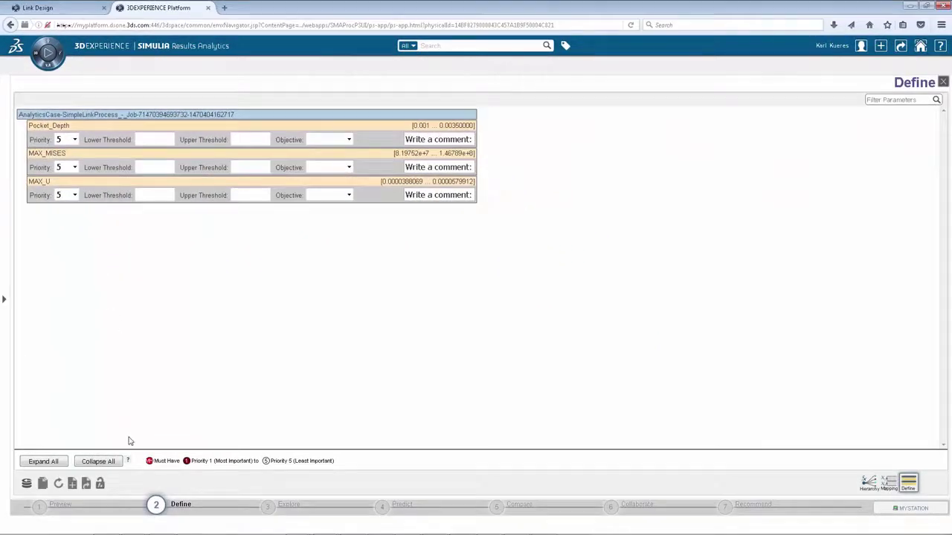
Step: Search for and add both existing requirements to the analytics case
click(84, 483)
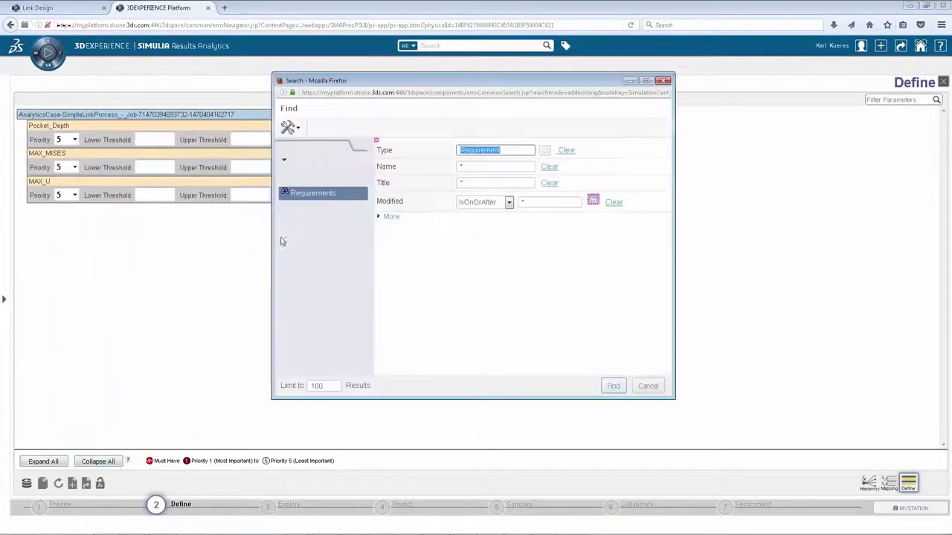
click(613, 388)
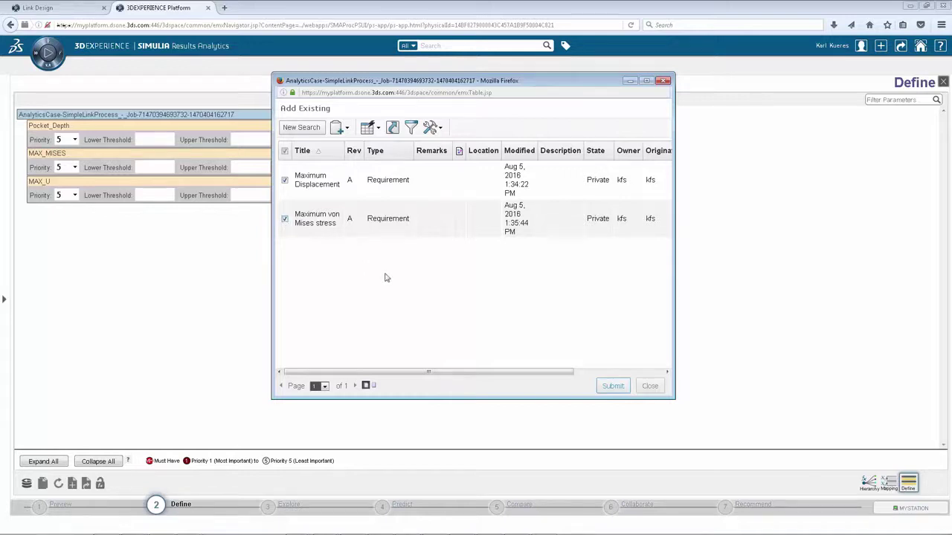
click(613, 386)
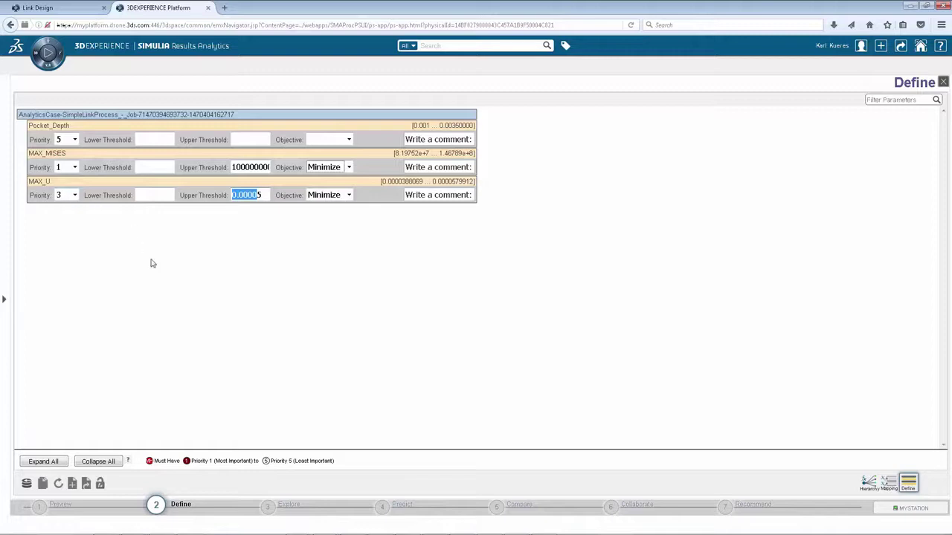
Step: Give Pocket_Depth priority 1 and choose its objective
click(74, 140)
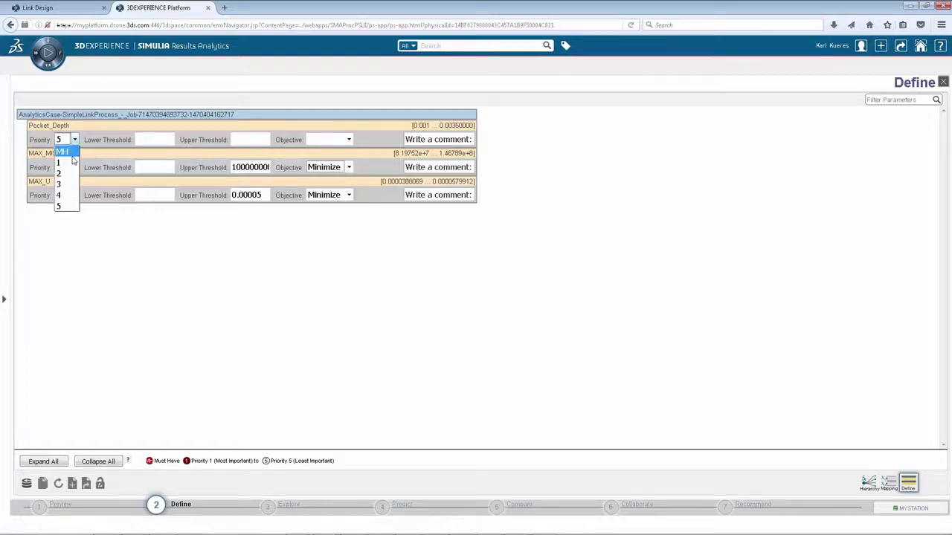
click(64, 154)
click(335, 141)
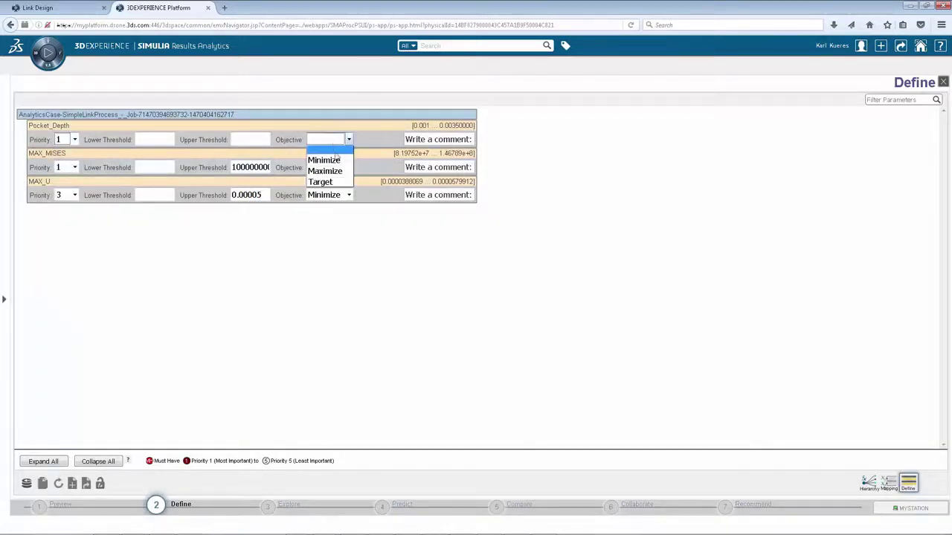
click(337, 170)
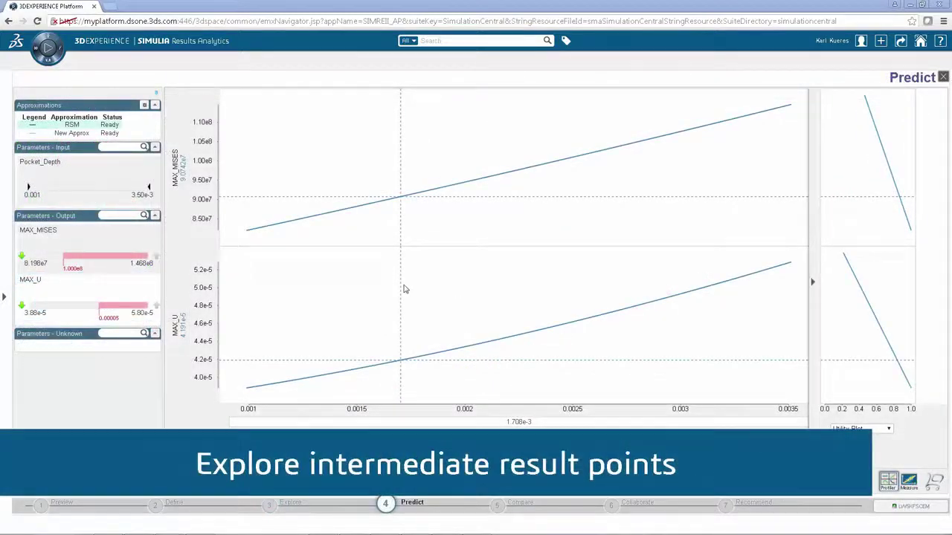
Step: Probe the predicted MAX_MISES and MAX_U responses at a slightly larger Pocket_Depth
mouse_move(399, 284)
mouse_down()
mouse_move(364, 299)
mouse_move(516, 303)
mouse_move(530, 285)
mouse_move(556, 286)
mouse_up()
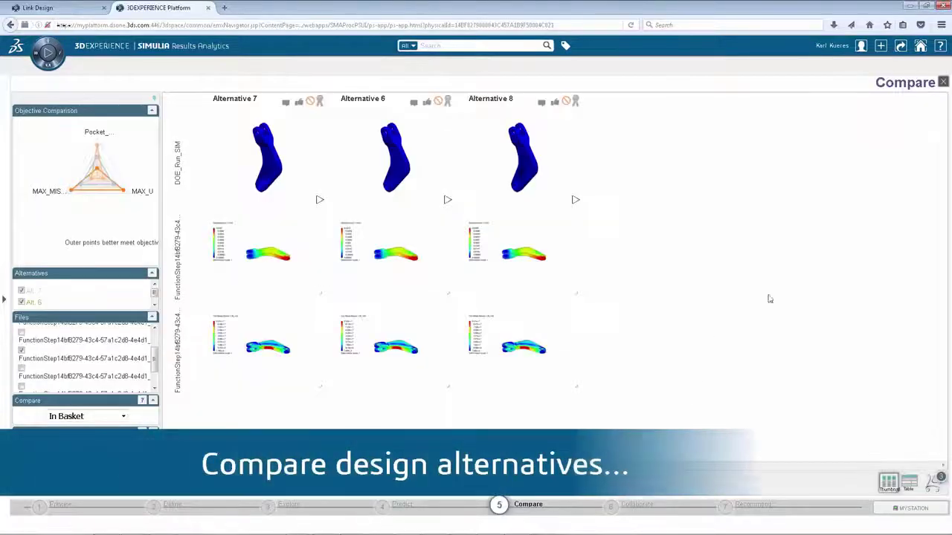
click(276, 257)
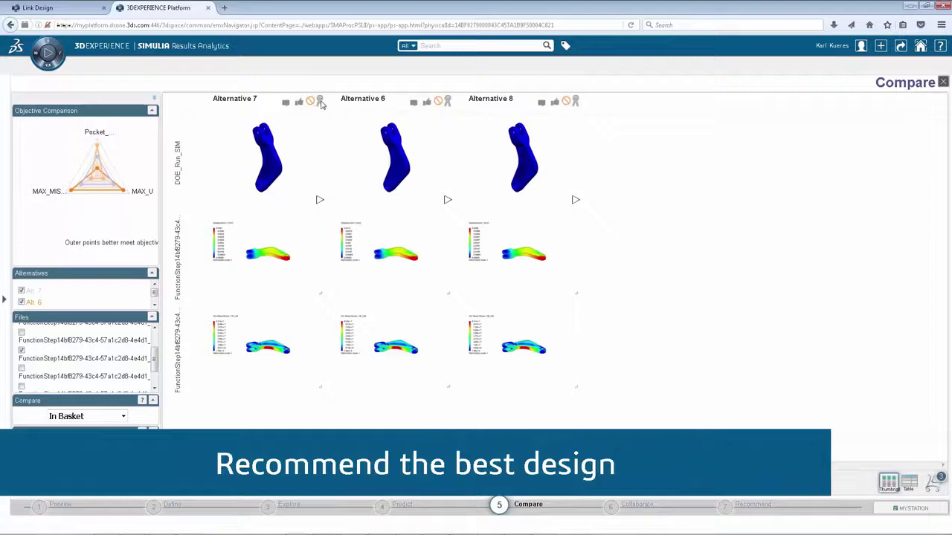
Step: Recommend Alternative 7 with the comment 'This is my recommended design'
click(320, 102)
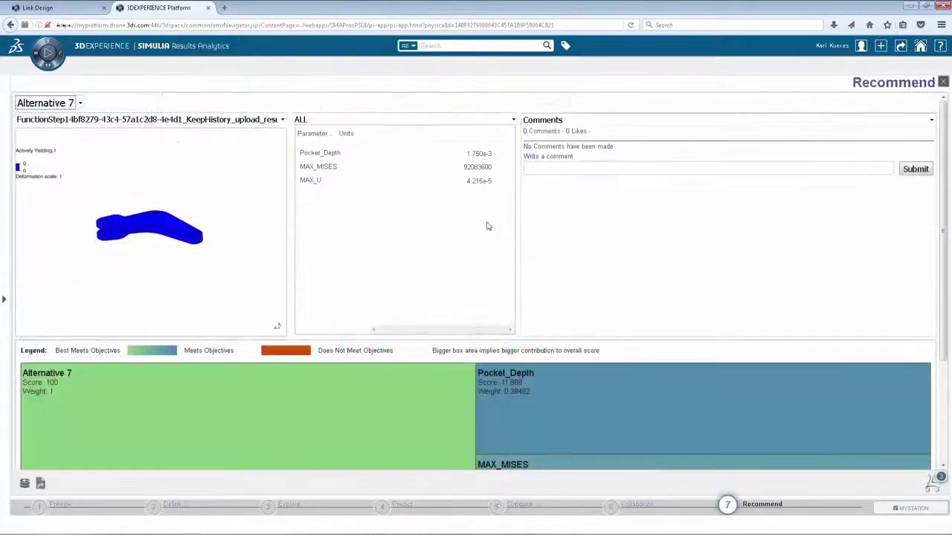
click(551, 169)
text(This is my recommended design)
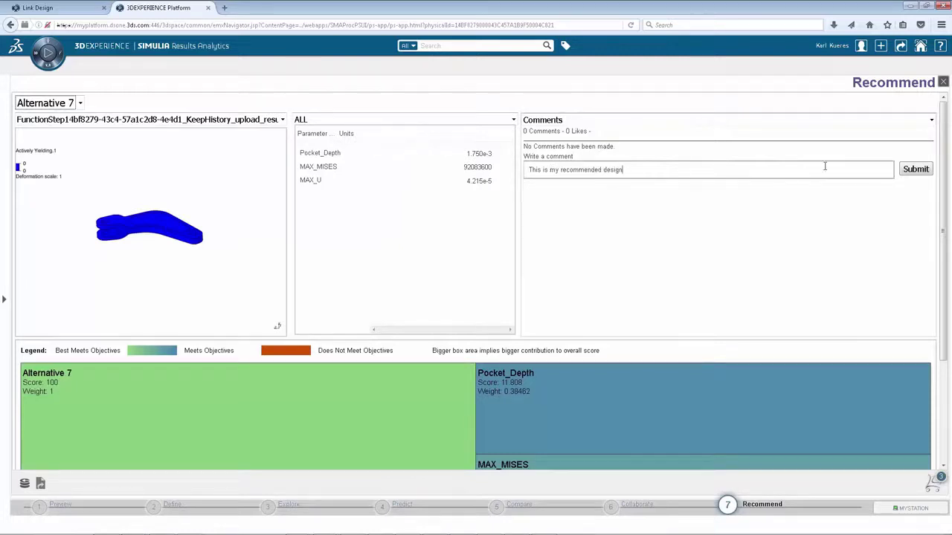
click(915, 172)
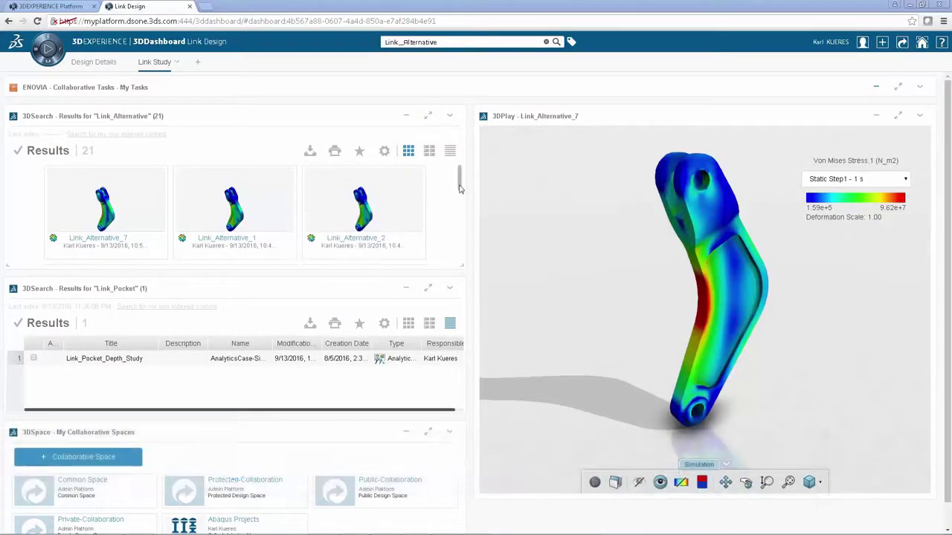
Step: Rotate the Link_Alternative_7 stress model and expand the ENOVIA Collaborative Tasks board
mouse_move(460, 189)
mouse_down()
mouse_move(464, 223)
mouse_move(460, 184)
mouse_up()
drag(607, 291, 626, 282)
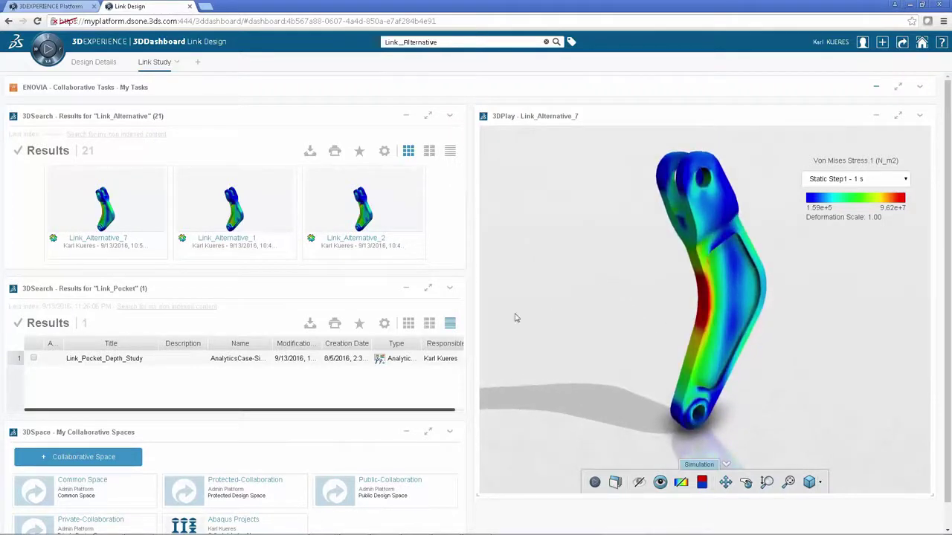
click(876, 89)
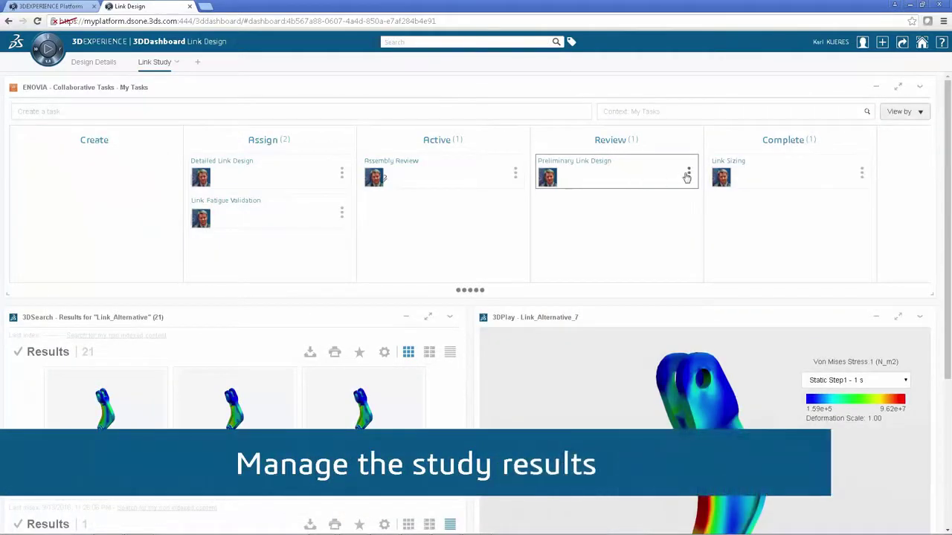
Step: Open the Preliminary Link Design task details and add Link_Alternative_7 to its deliverables
click(687, 176)
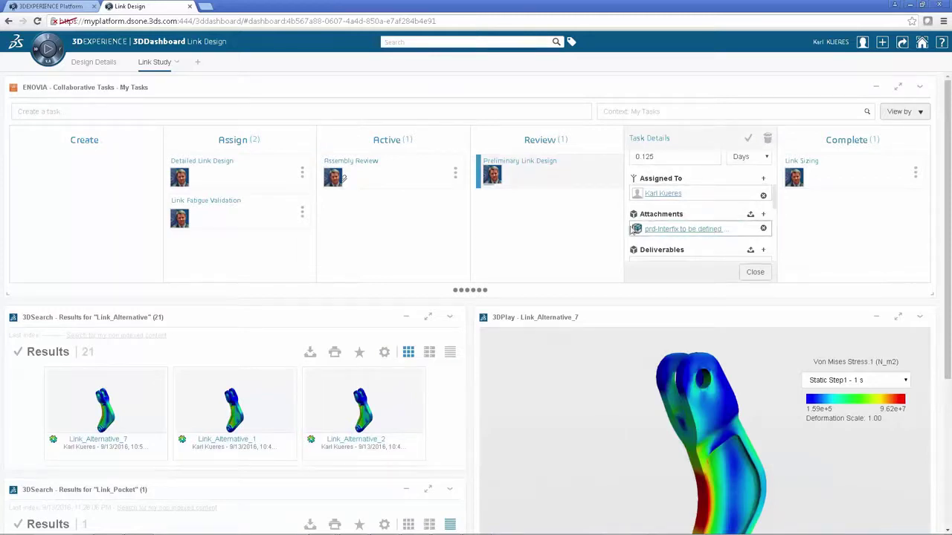
drag(134, 402, 168, 386)
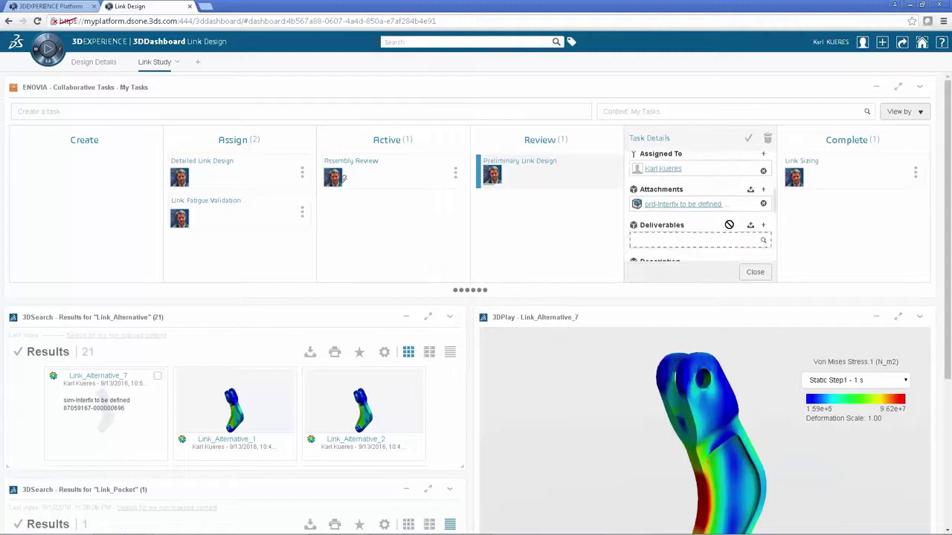